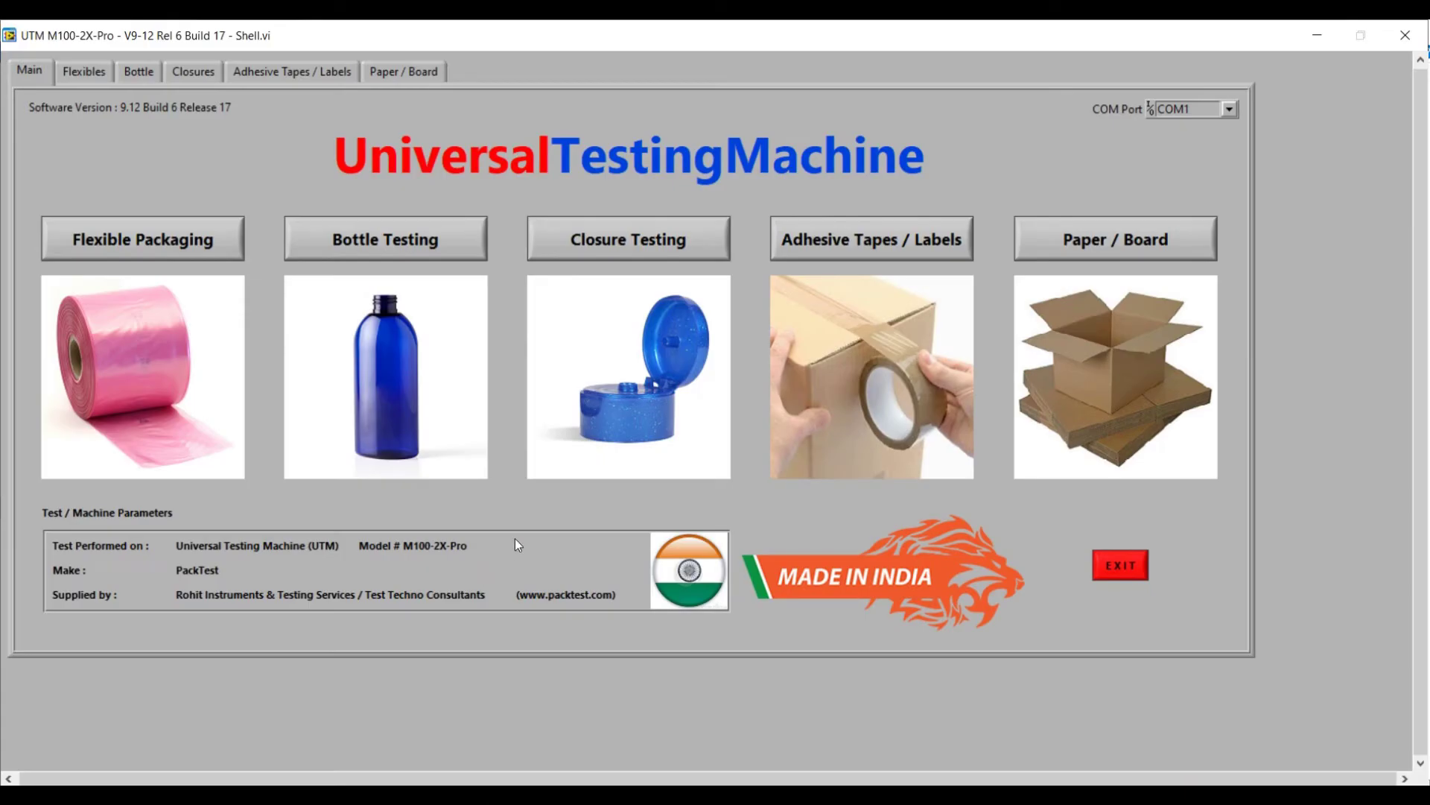
Open the Flip Opening Force test setup under Closure Testing for the 10 kg load cell.
{"action": "left_click", "coordinate": [587, 243]}
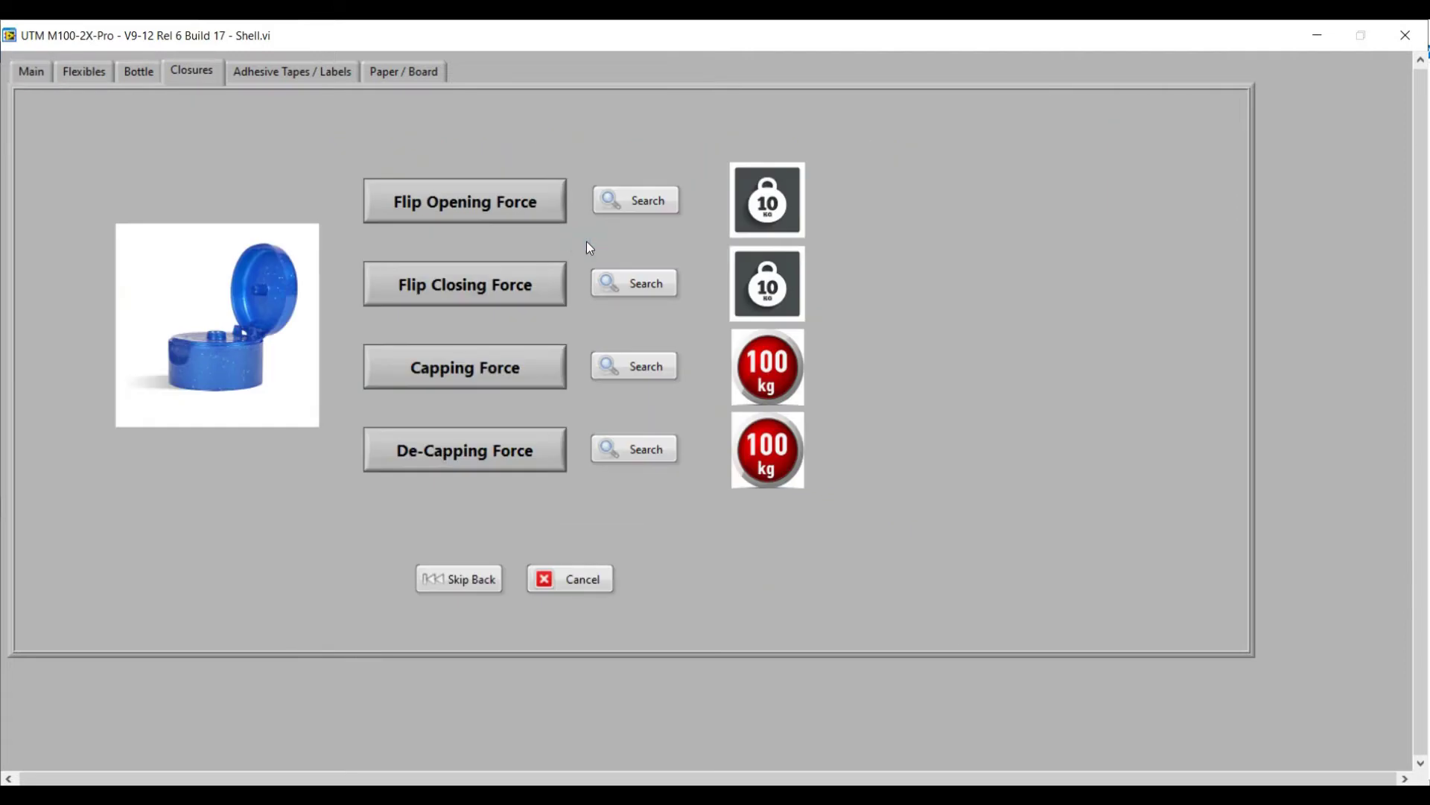
{"action": "left_click", "coordinate": [511, 195]}
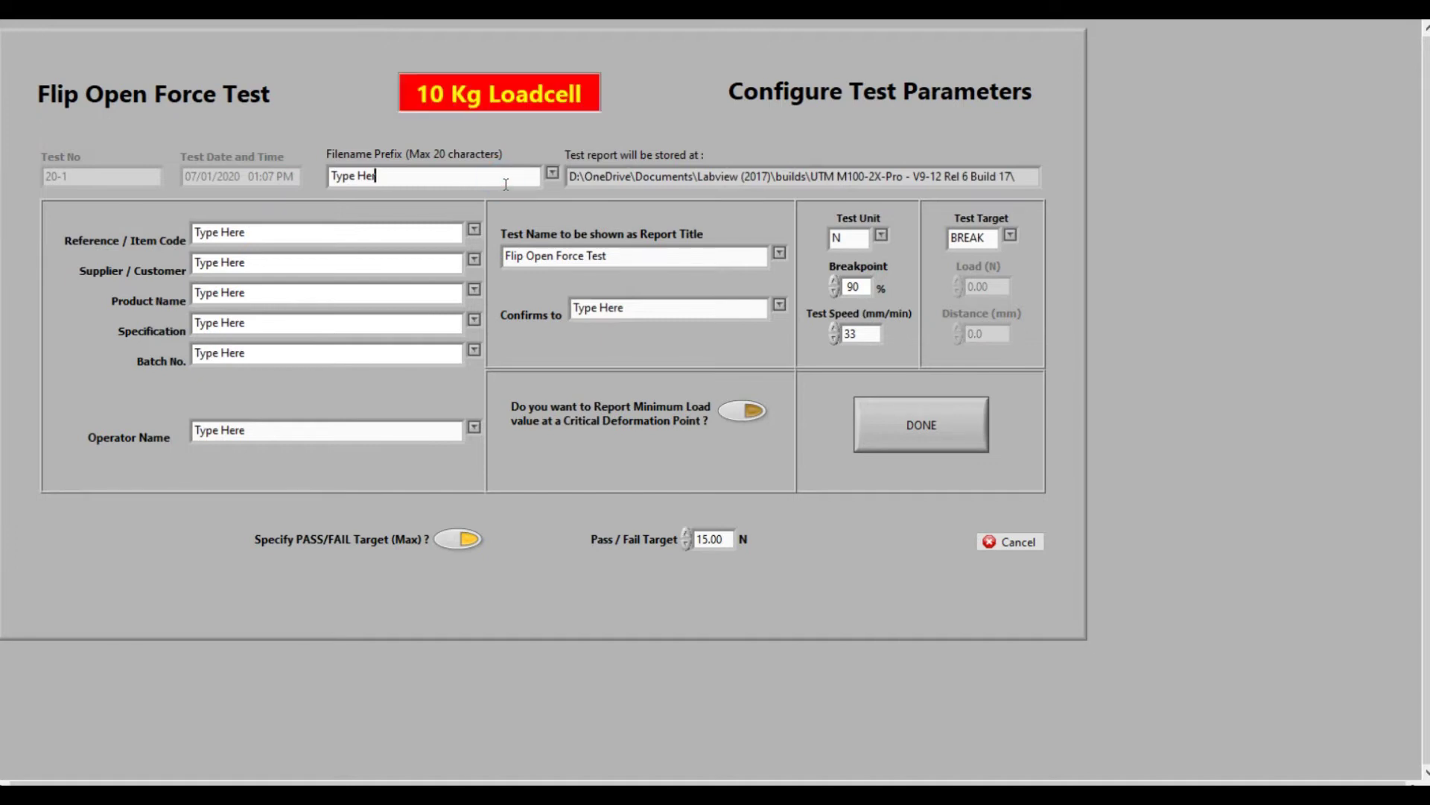
Enter prefix FlipABC, item Item123, supplier ABC, product 200ml, batch BAT123 and operator details.
{"action": "key", "text": "BackSpace"}
{"action": "key", "text": "BackSpace"}
{"action": "key", "text": "BackSpace"}
{"action": "type", "text": "ABC"}
{"action": "key", "text": "Tab"}
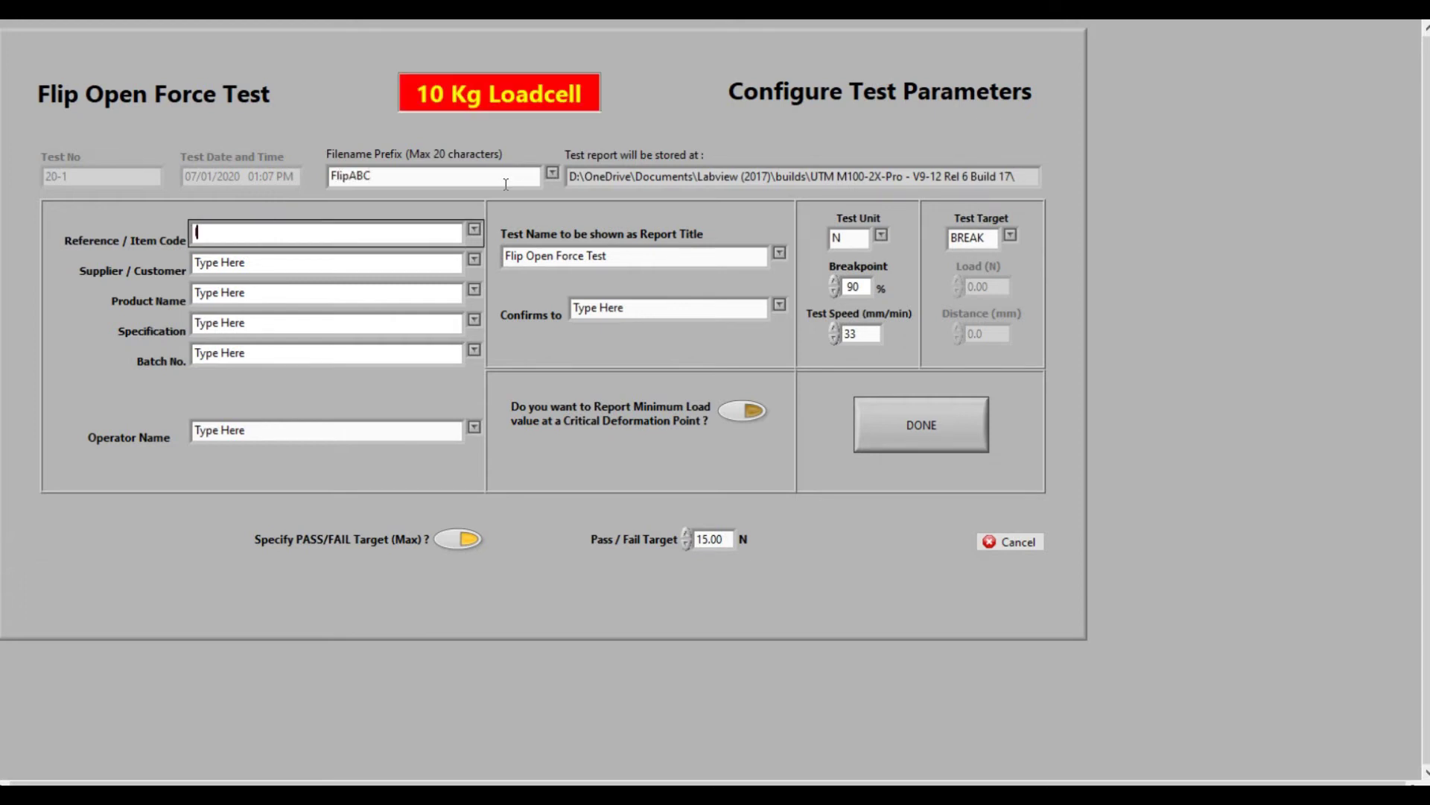
{"action": "type", "text": "Item123"}
{"action": "key", "text": "Tab"}
{"action": "type", "text": "S"}
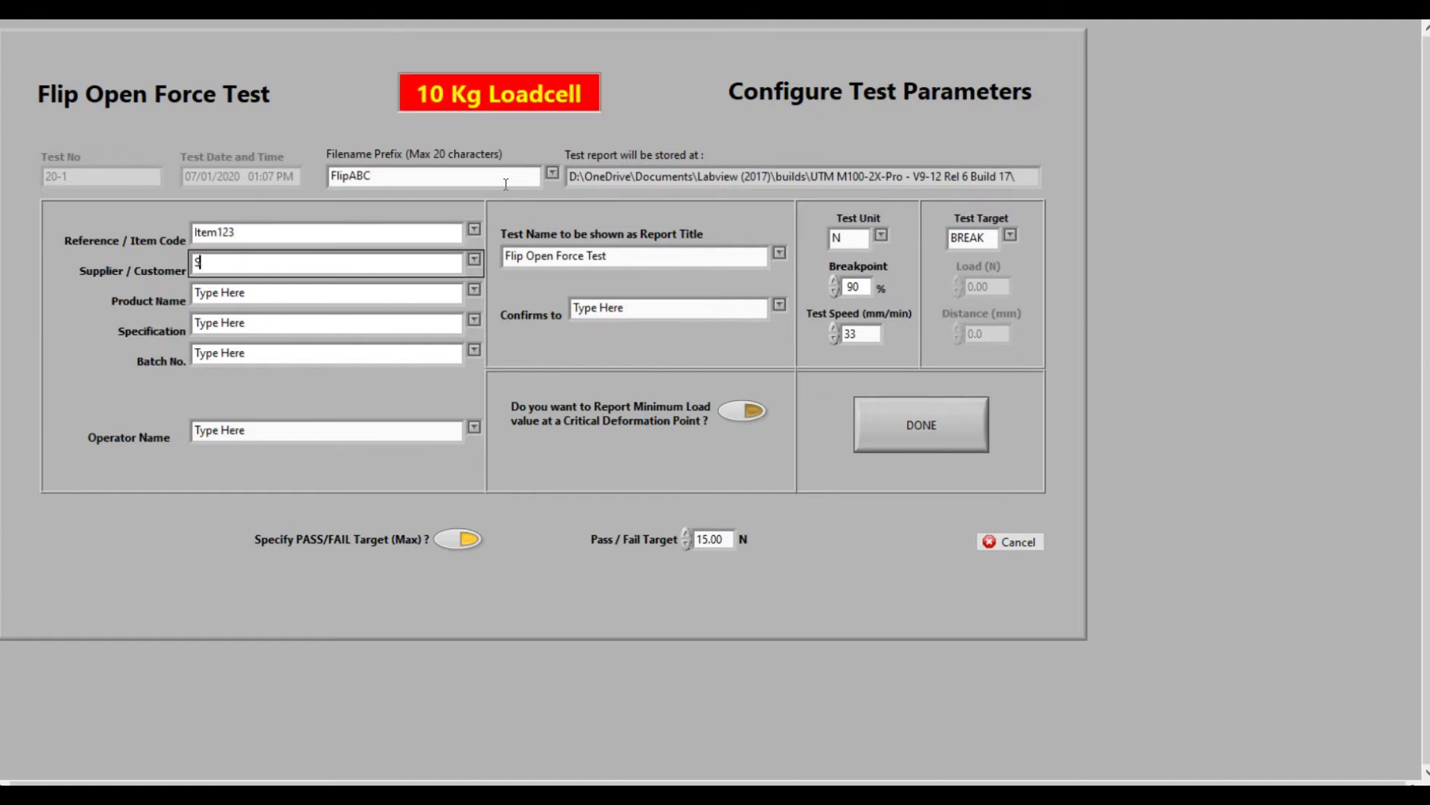
{"action": "type", "text": "upplier ABC"}
{"action": "key", "text": "Tab"}
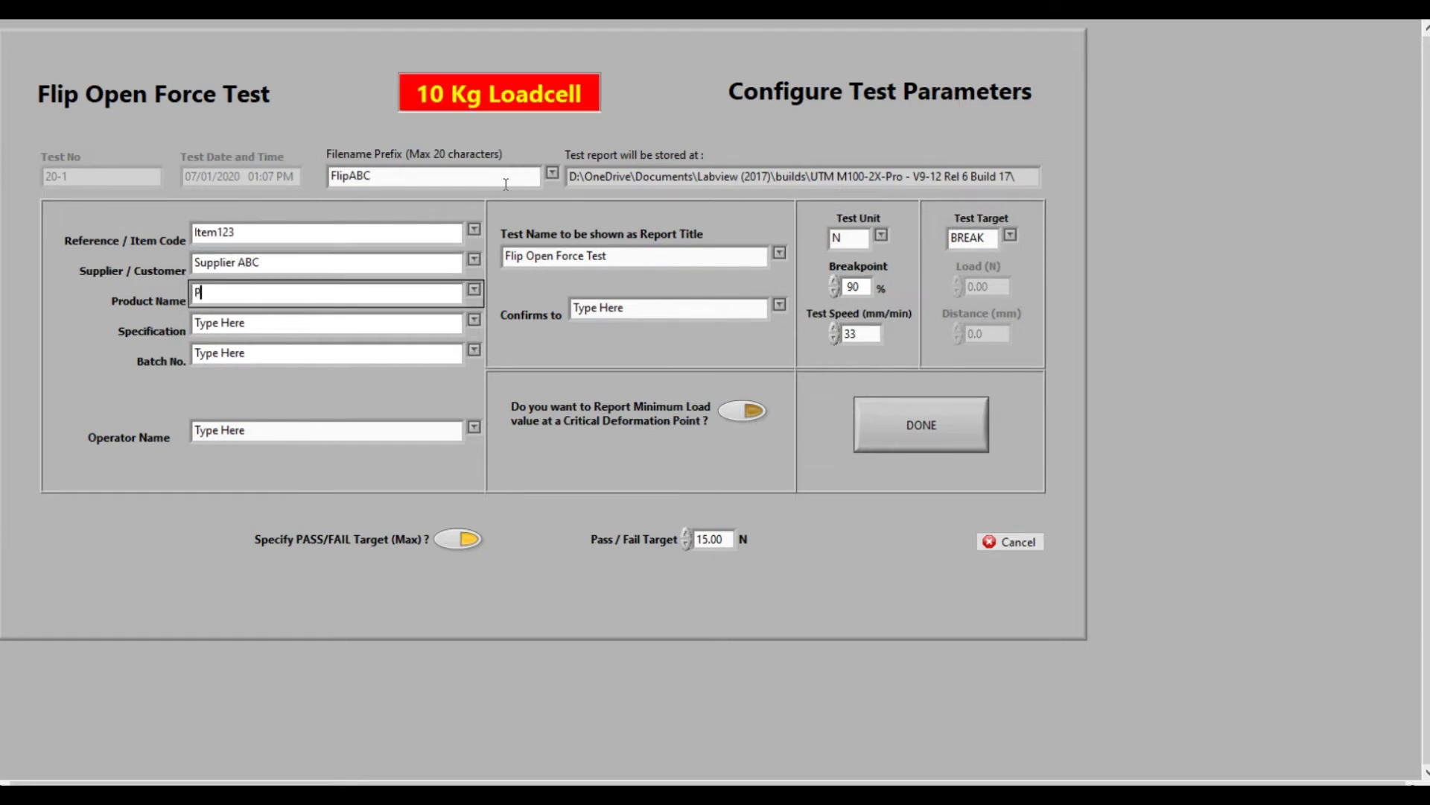
{"action": "type", "text": "roduct"}
{"action": "type", "text": " Name"}
{"action": "key", "text": "Tab"}
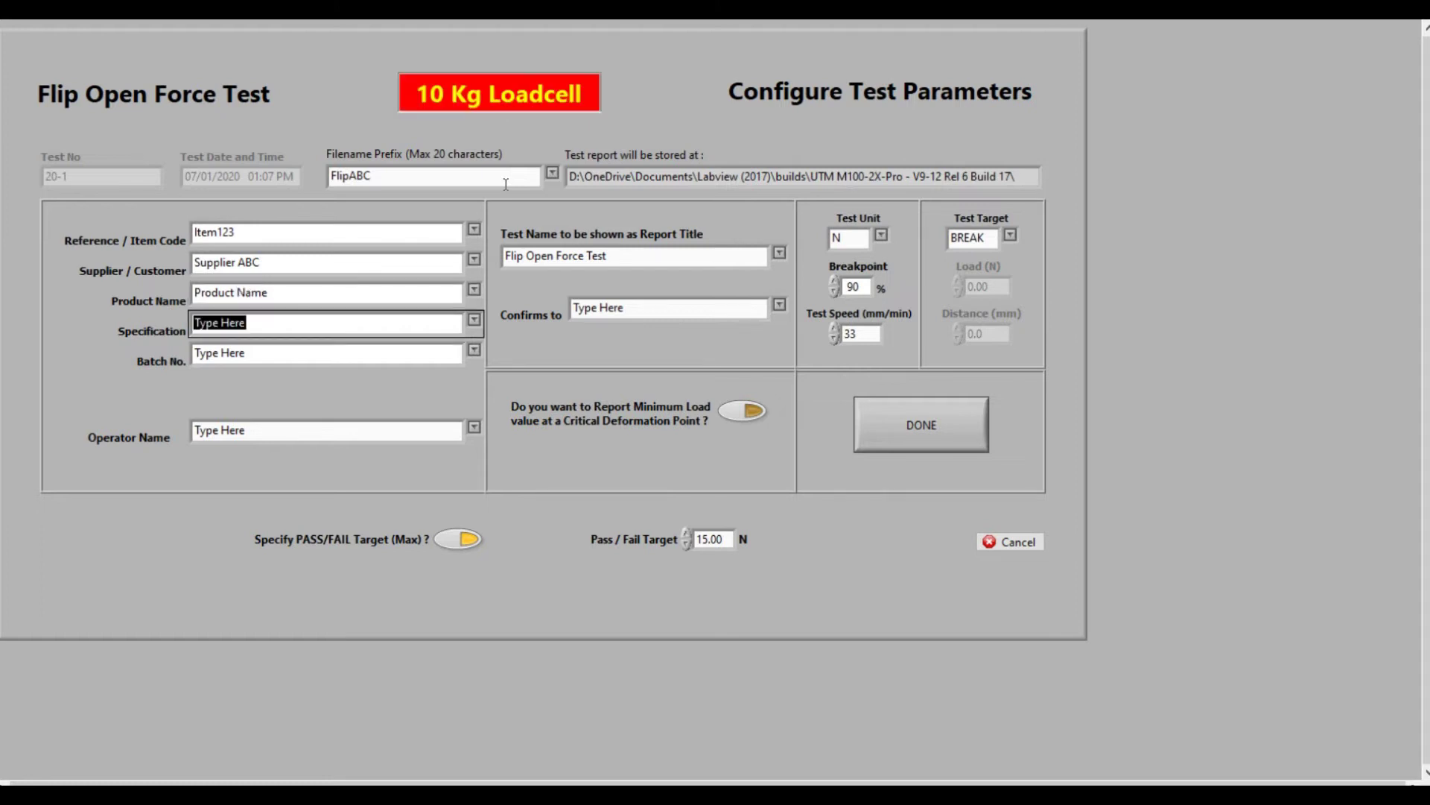
{"action": "type", "text": "200m"}
{"action": "type", "text": "l"}
{"action": "key", "text": "Tab"}
{"action": "type", "text": "BA1"}
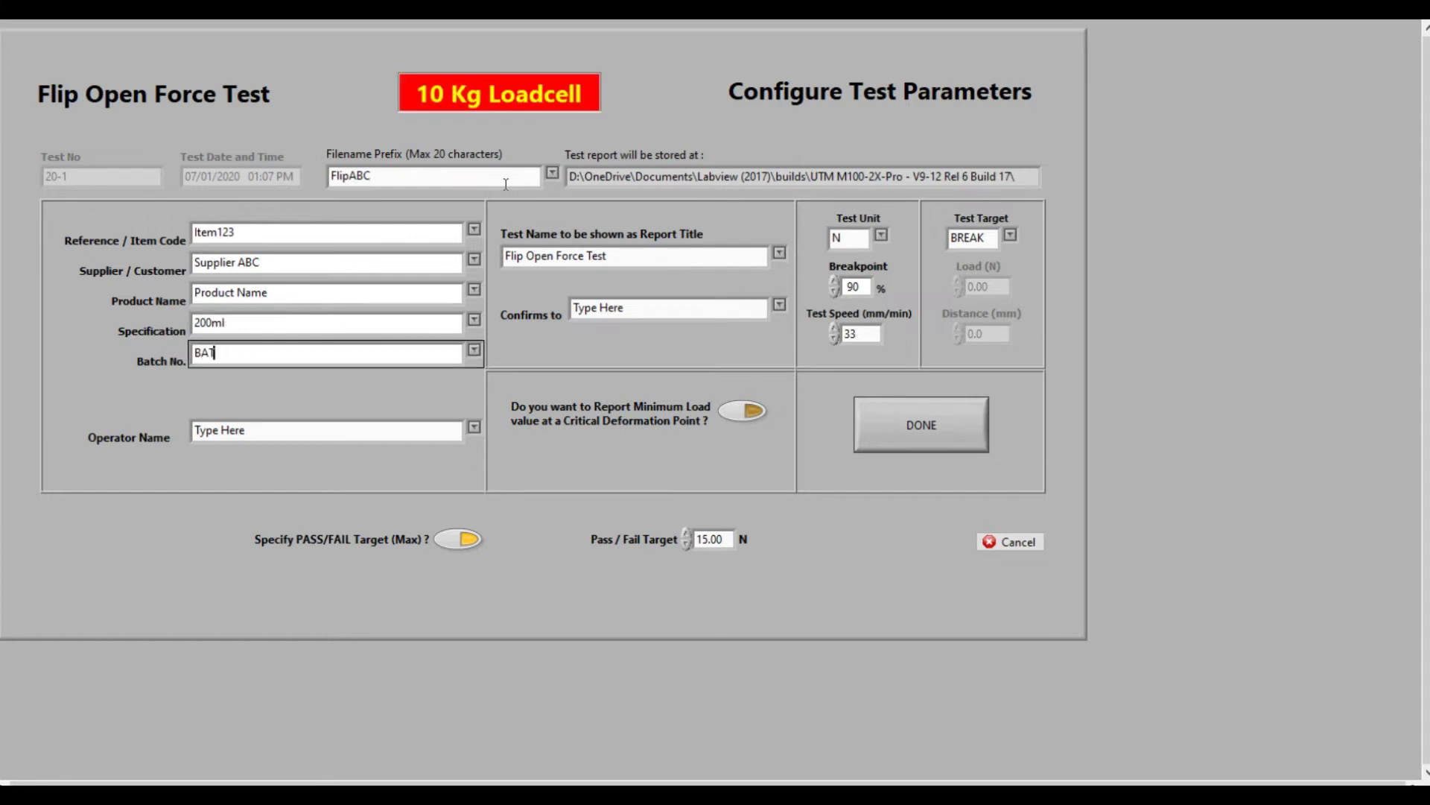
{"action": "type", "text": "C"}
{"action": "key", "text": "Tab"}
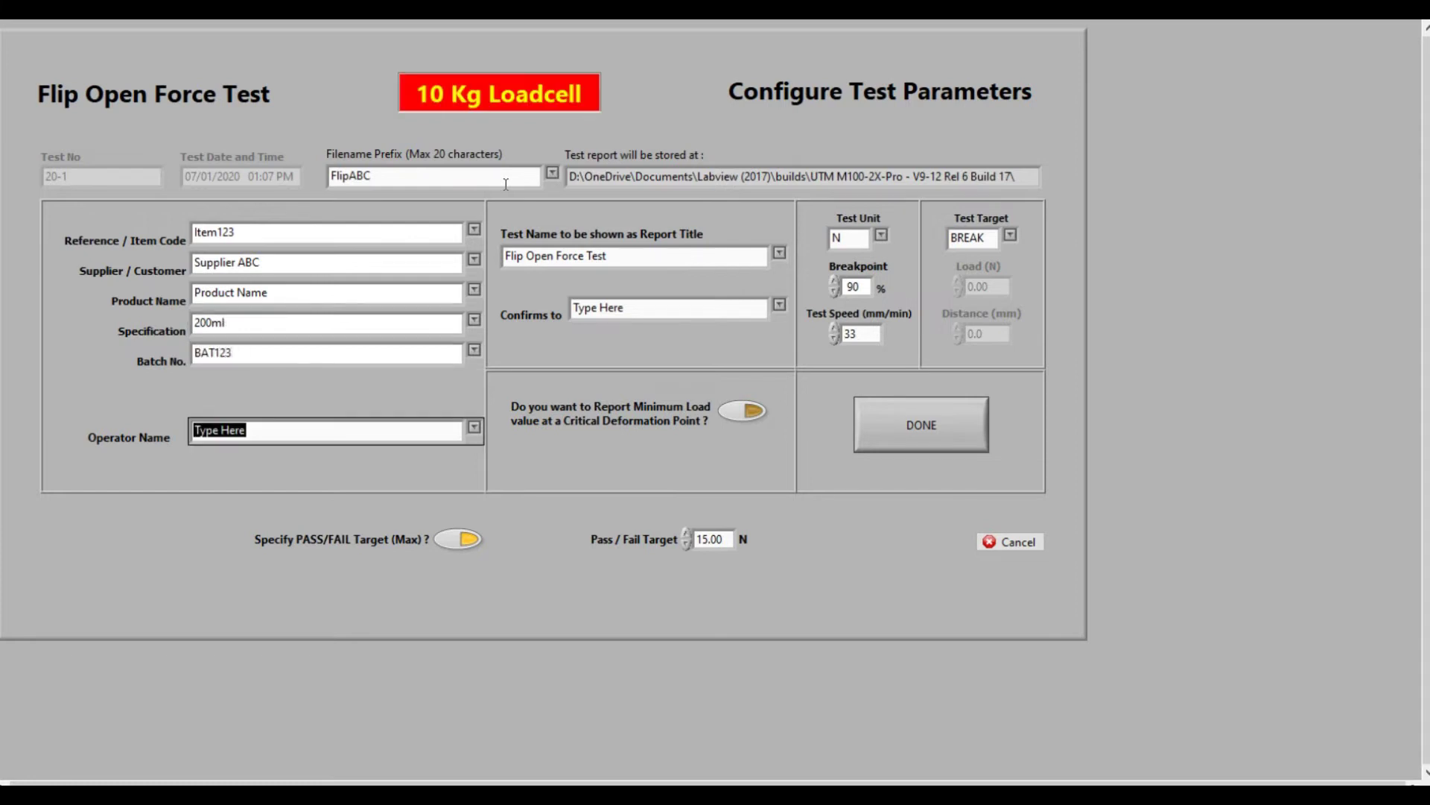
{"action": "type", "text": "Rohit"}
{"action": "type", "text": " Chawla"}
{"action": "key", "text": "Tab"}
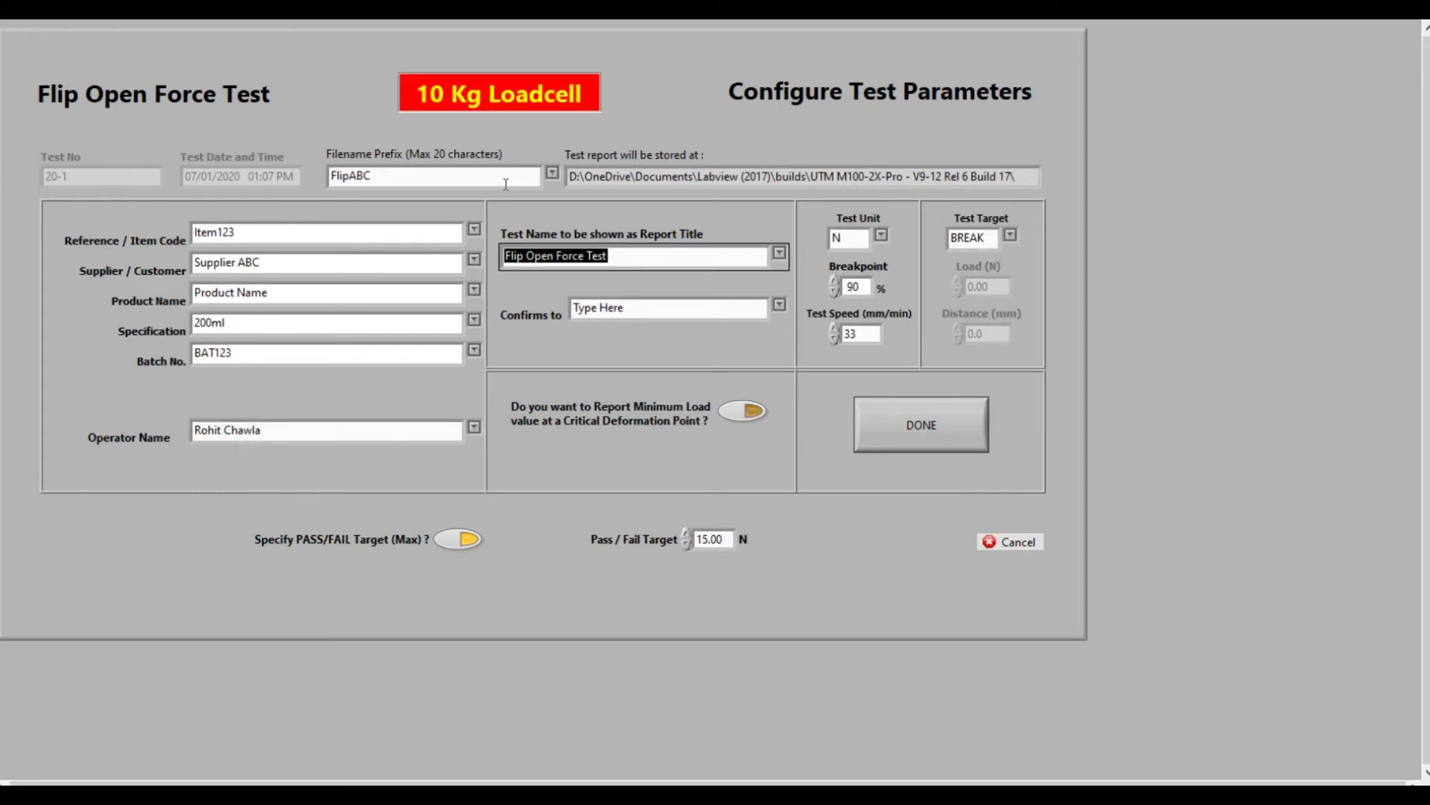
Set Confirms To 'STP # 3', keep 33 mm/min speed, 90% breakpoint and Minimum Load off.
{"action": "key", "text": "Tab"}
{"action": "type", "text": "STP"}
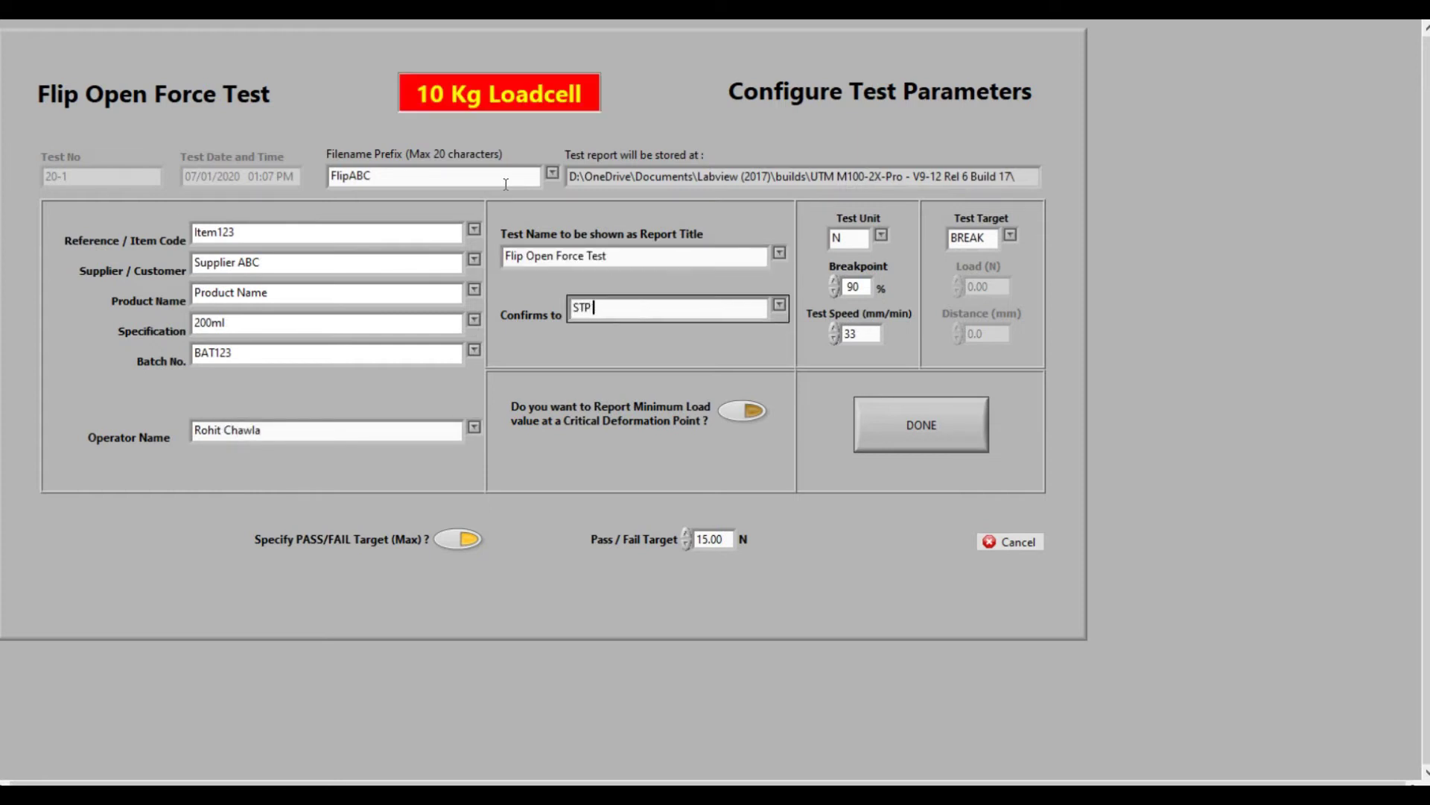
{"action": "type", "text": " # 3"}
{"action": "key", "text": "Tab"}
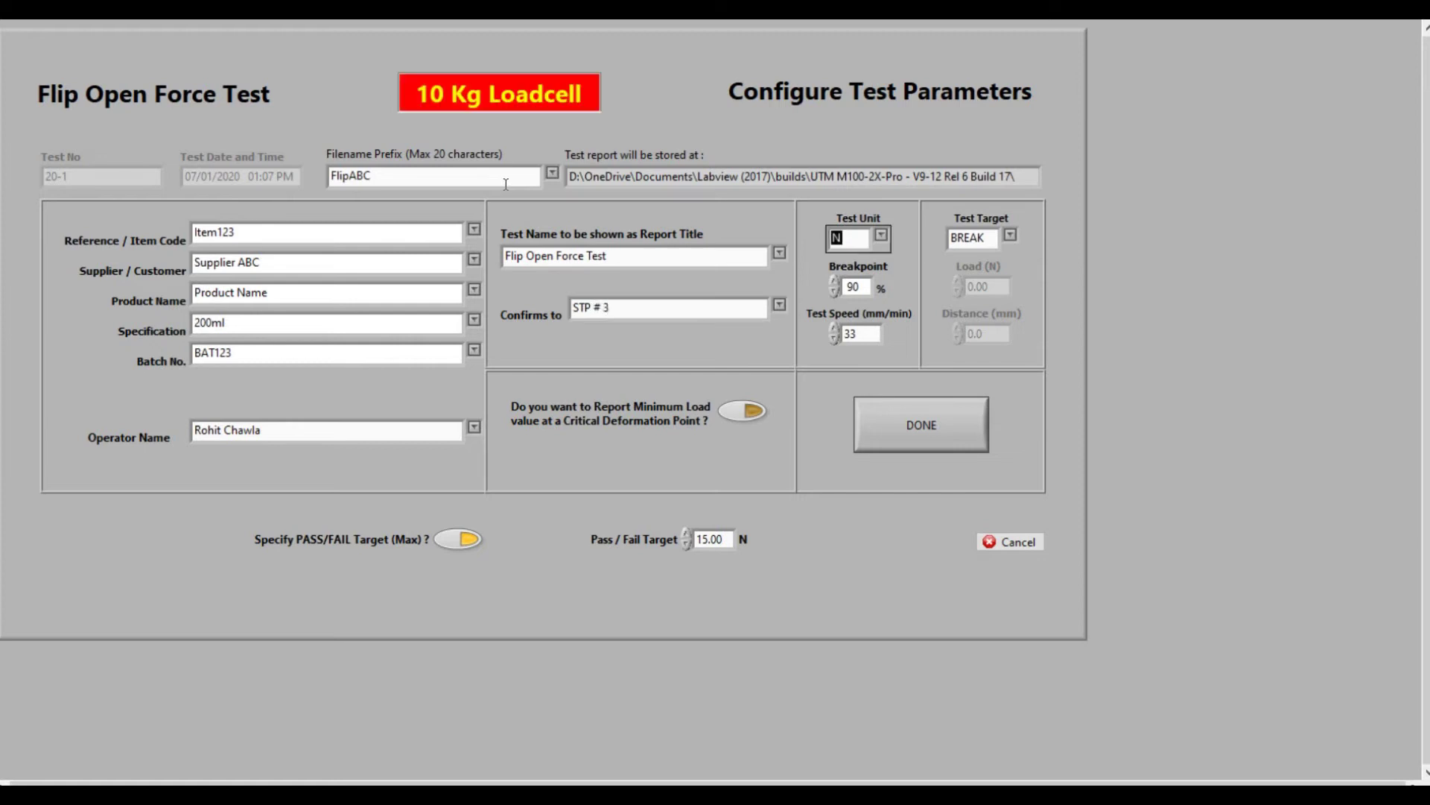
{"action": "key", "text": "Tab"}
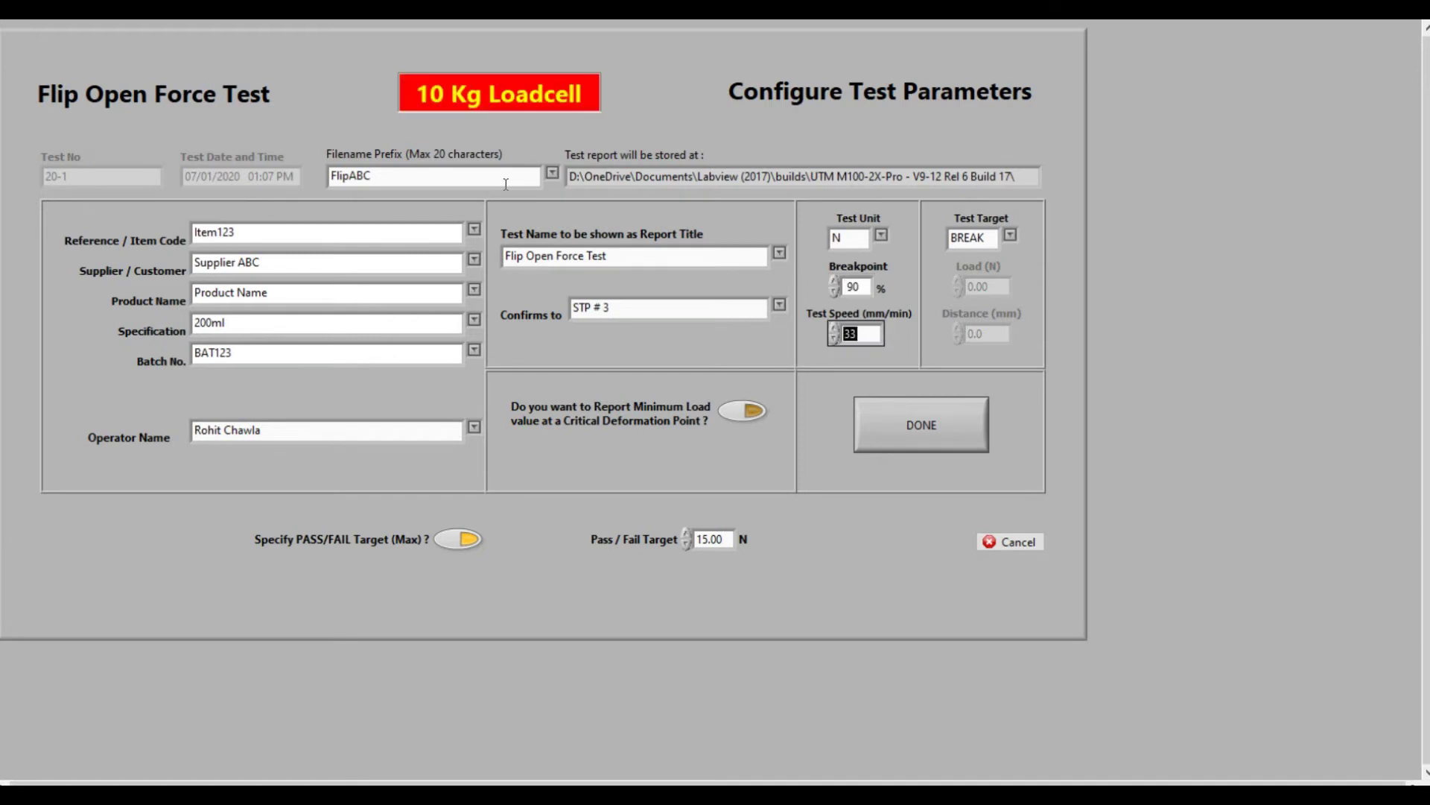
{"action": "key", "text": "Tab"}
{"action": "left_click", "coordinate": [745, 411]}
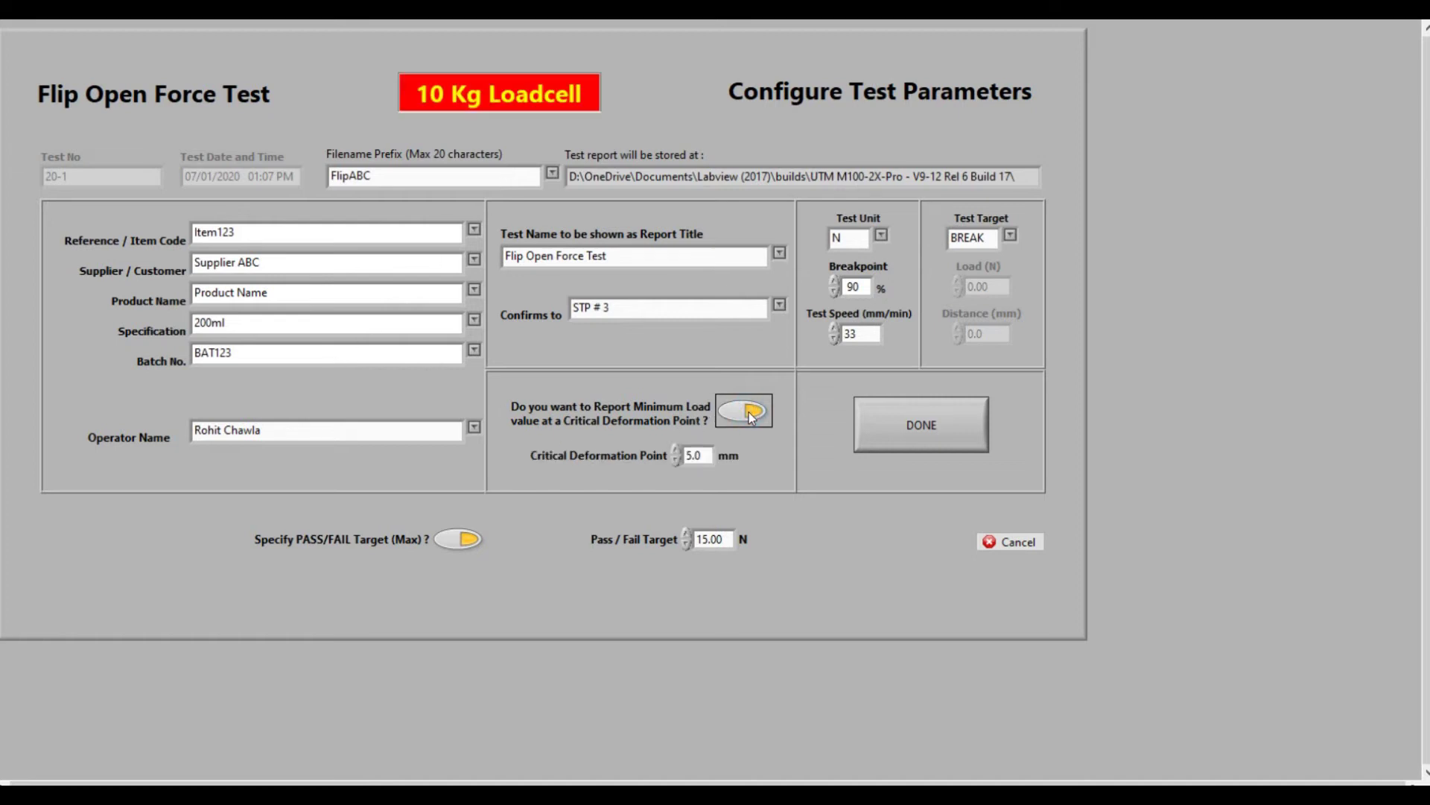
{"action": "left_click", "coordinate": [745, 412]}
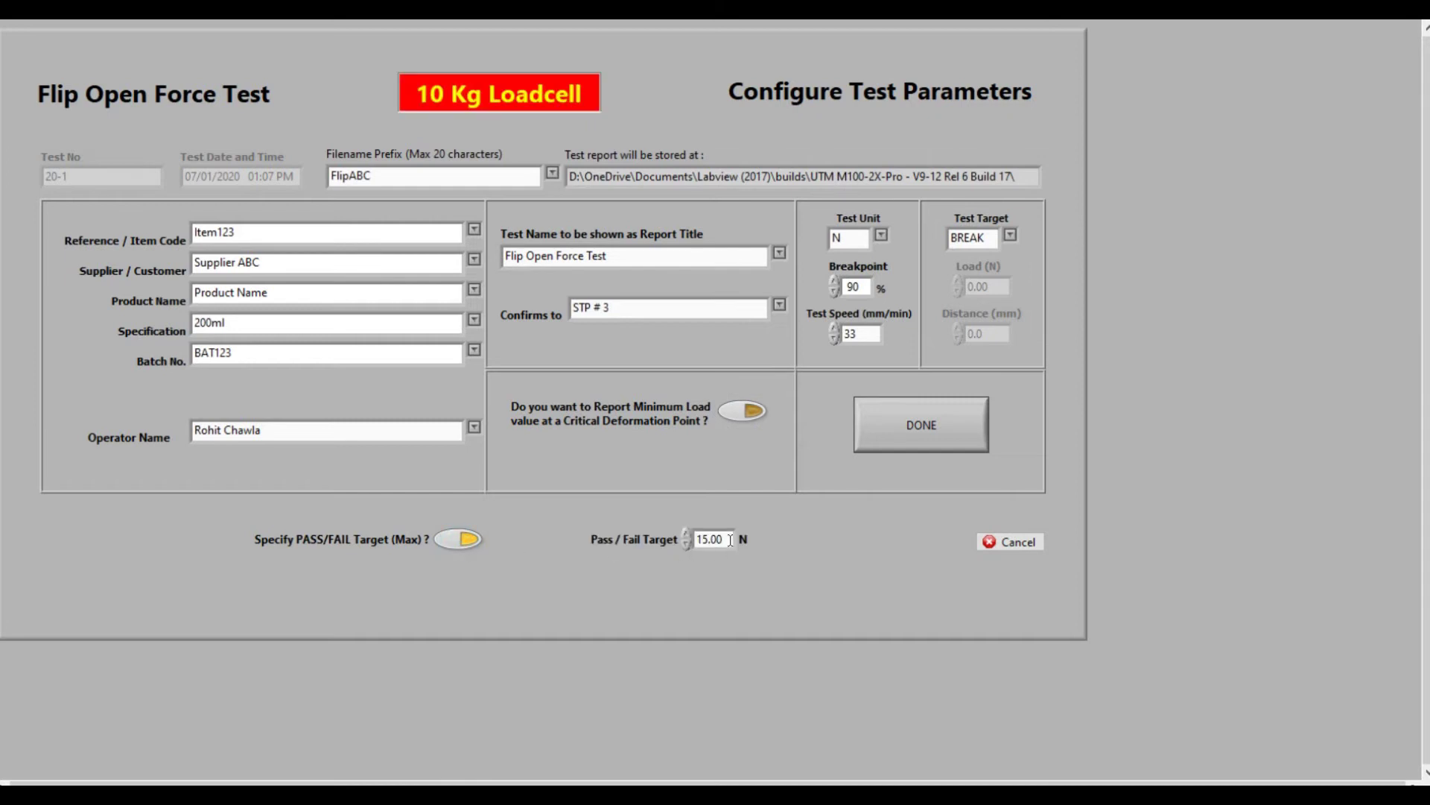
{"action": "left_click", "coordinate": [921, 425]}
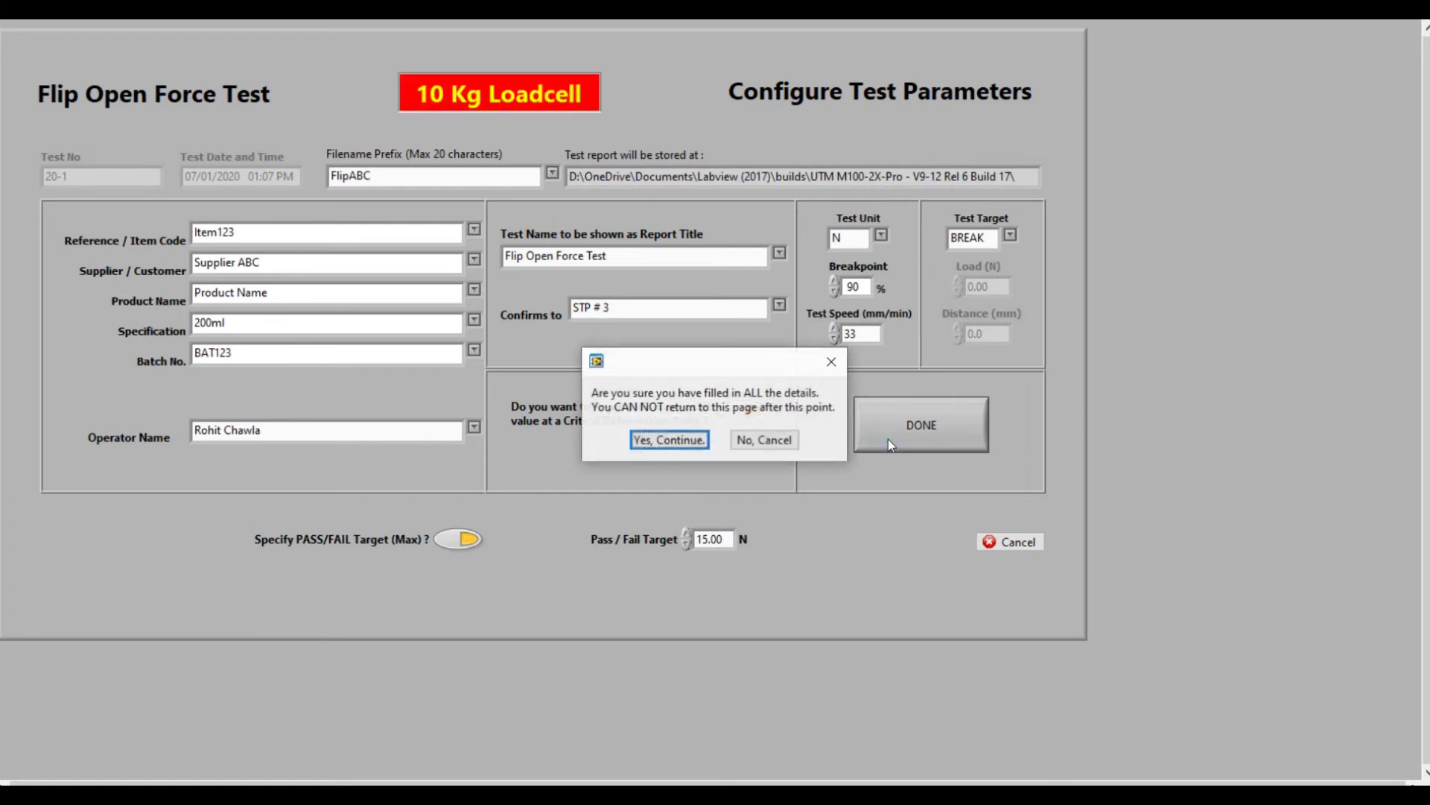
Confirm the details and run the flip open test to a 13.30 N peak at 5.0 mm.
{"action": "left_click", "coordinate": [668, 440]}
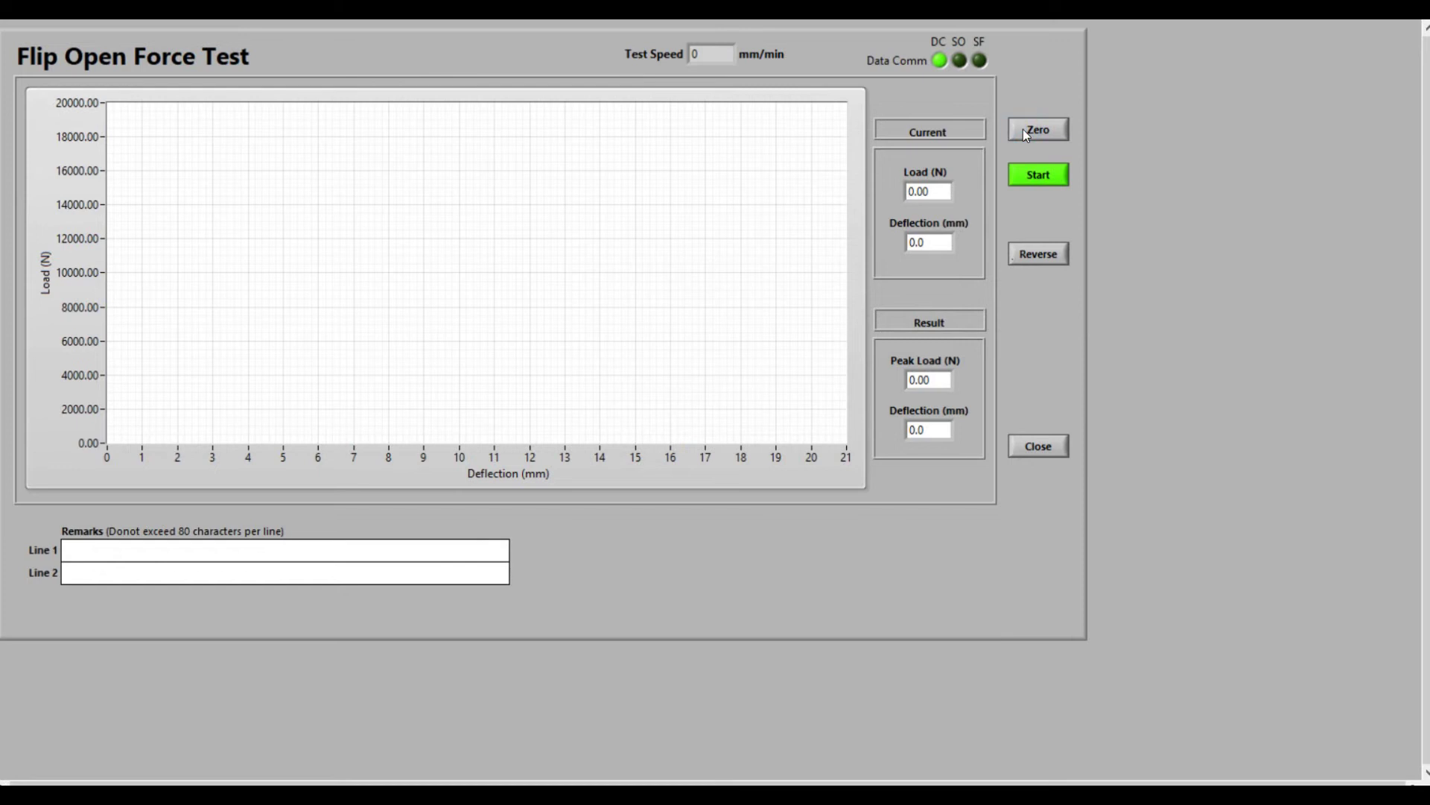
{"action": "left_click", "coordinate": [1037, 176]}
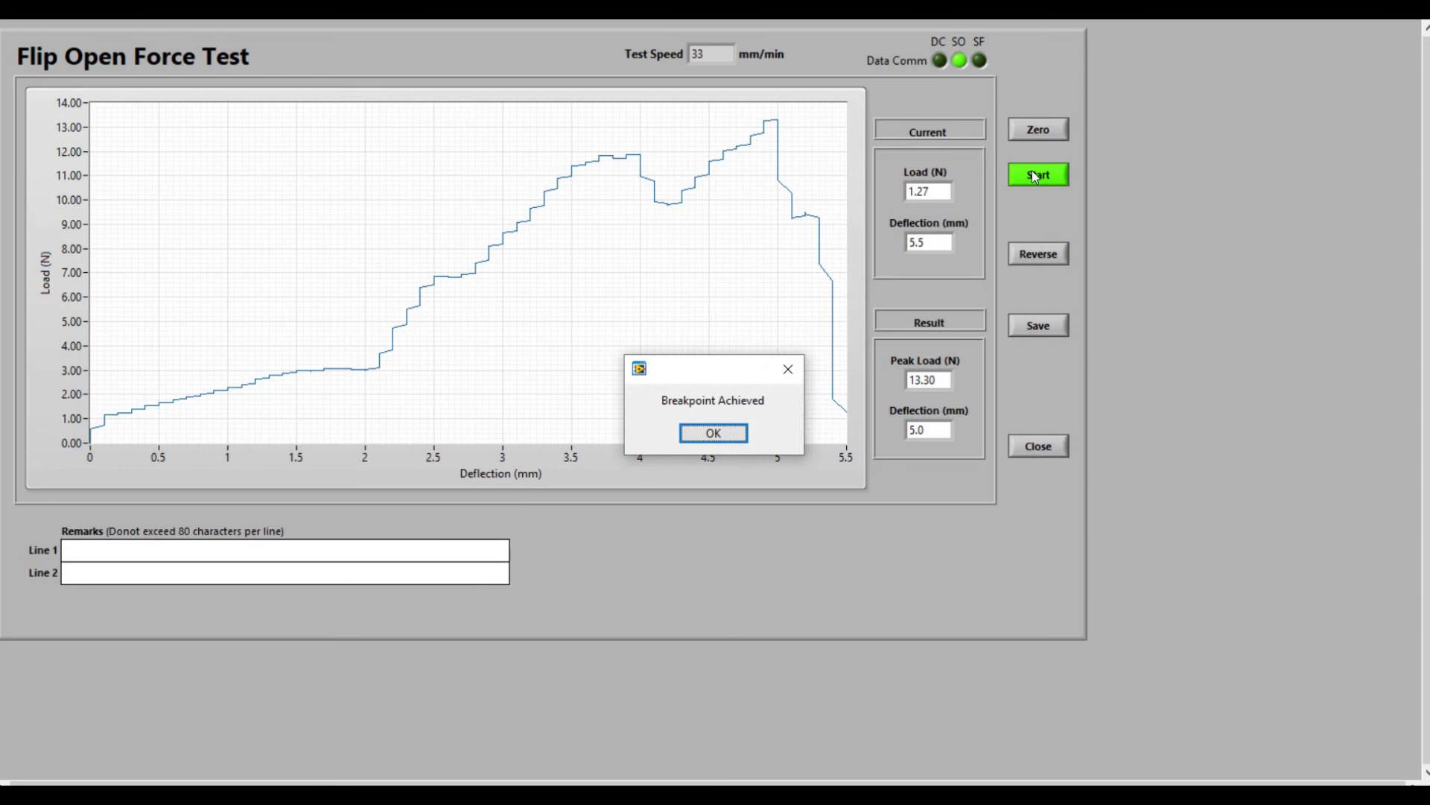
Add the remark 'Remarks can come here' and save the report as FlipABC - 20-1.pdf.
{"action": "left_click", "coordinate": [718, 437]}
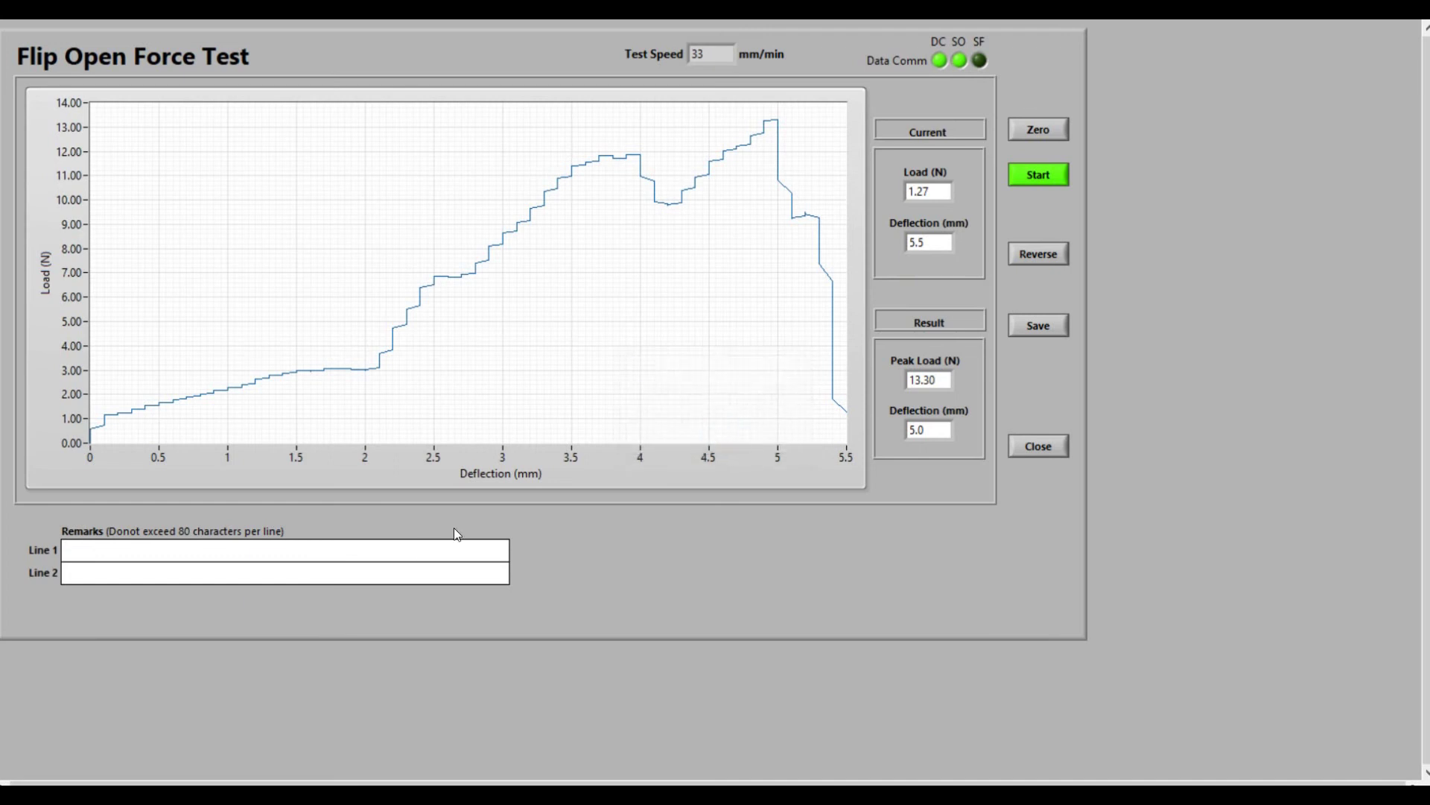
{"action": "left_click", "coordinate": [405, 551]}
{"action": "type", "text": "ma"}
{"action": "type", "text": " can come here"}
{"action": "left_click", "coordinate": [1045, 331]}
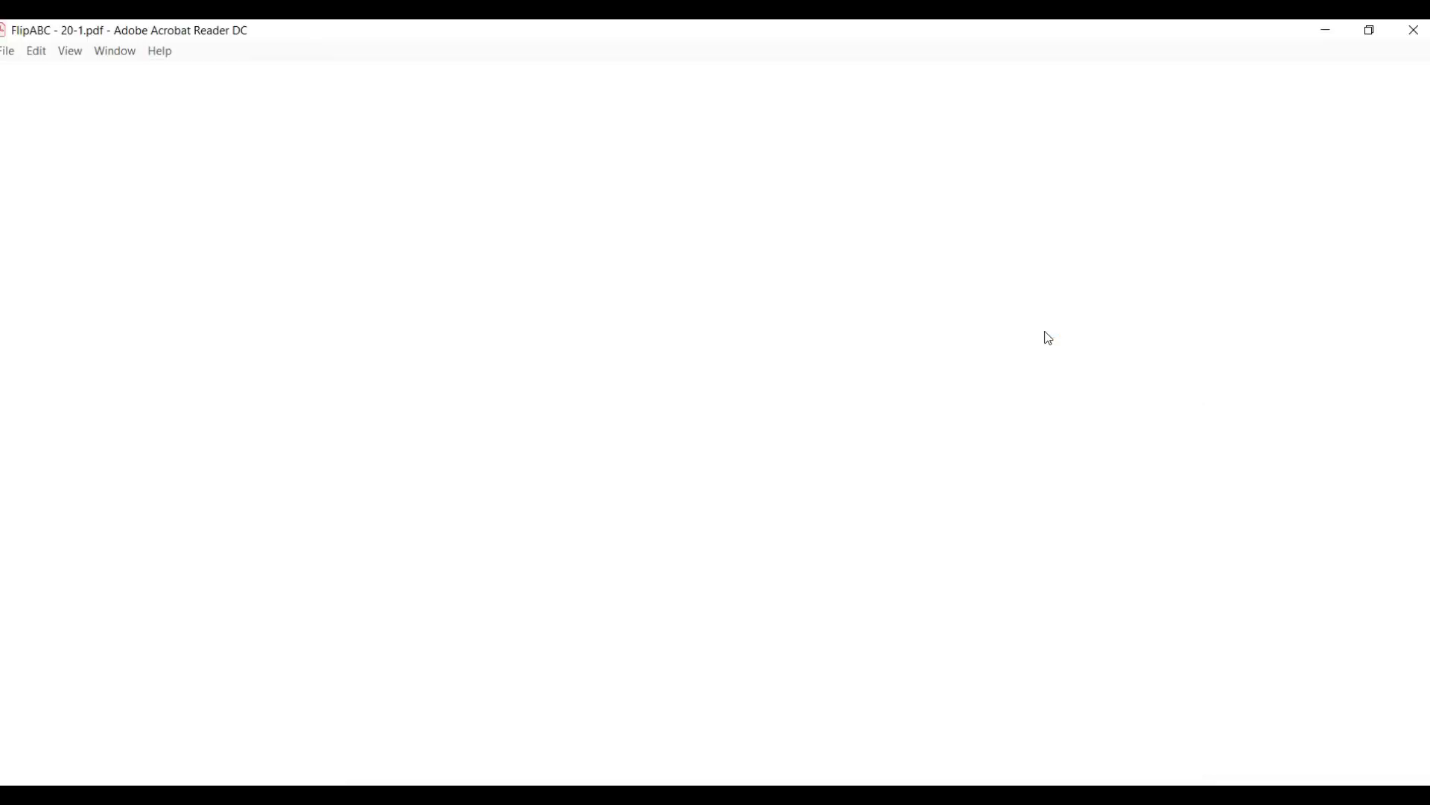
{"action": "scroll", "coordinate": [1048, 338], "scroll_direction": "down", "scroll_amount": 2}
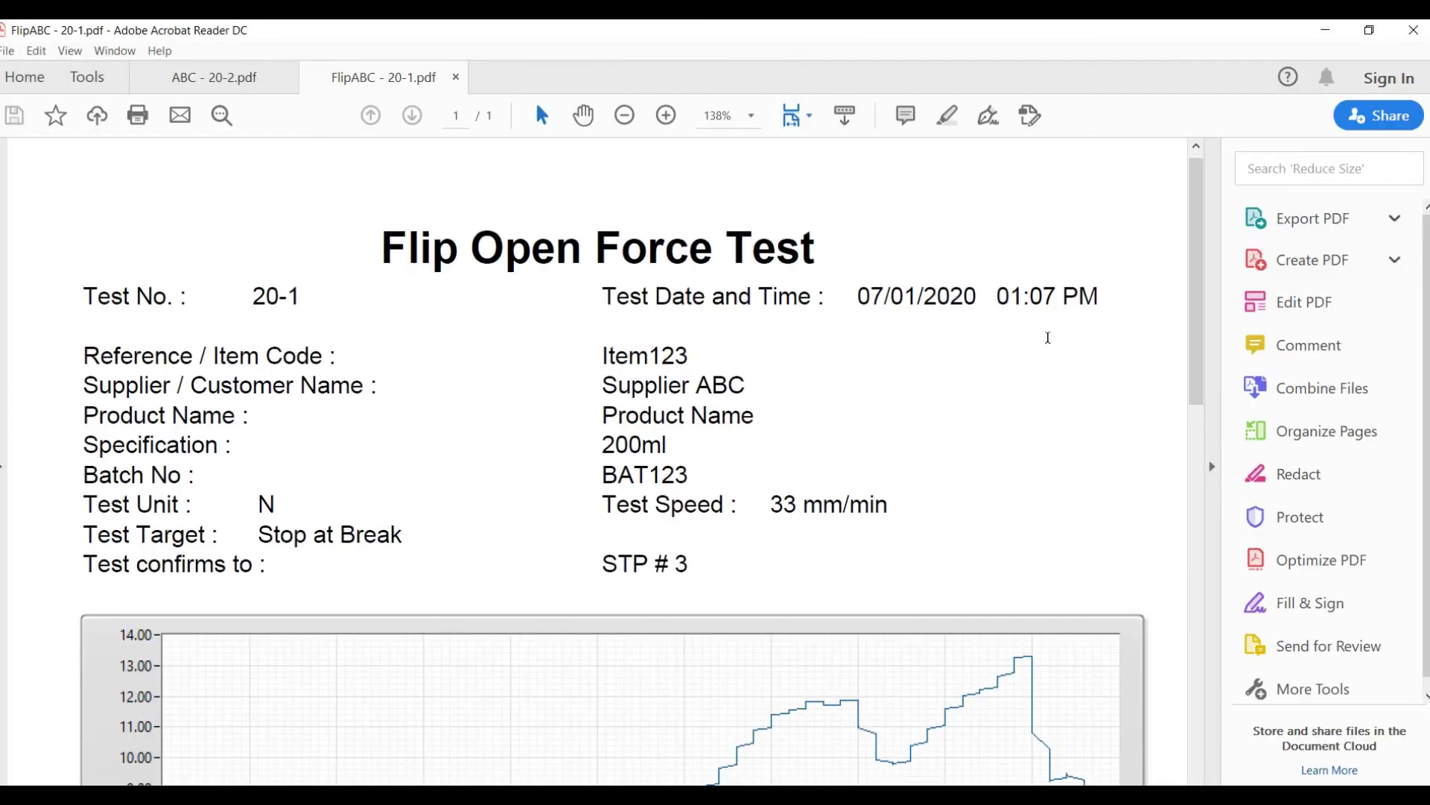